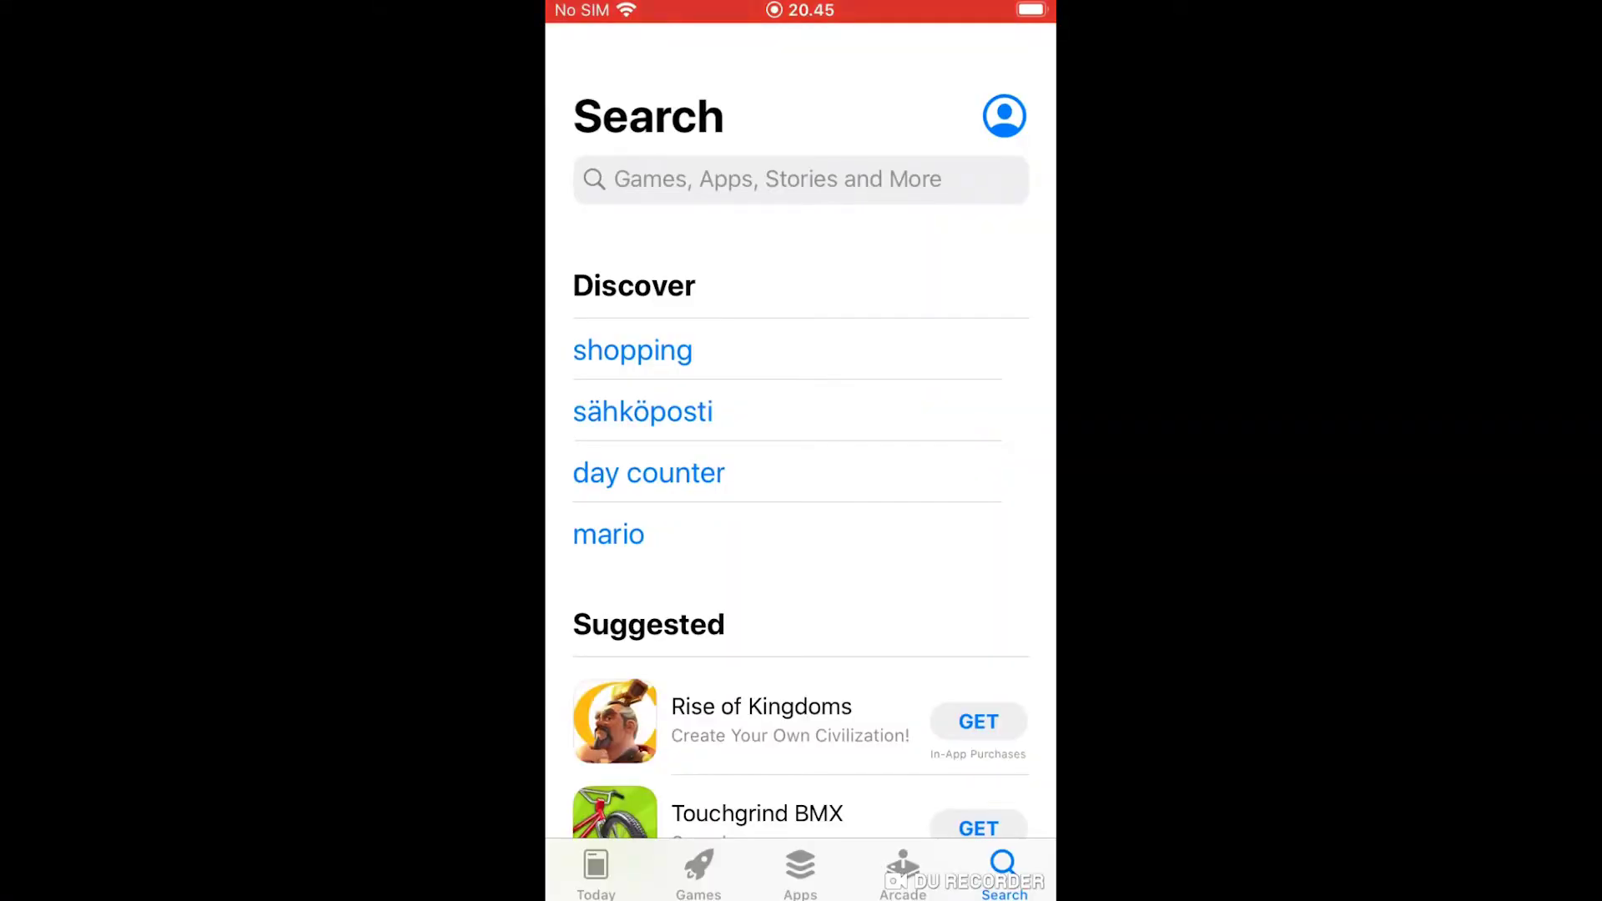
Search the App Store for 'protonmail' using the suggested search term.
click(801, 179)
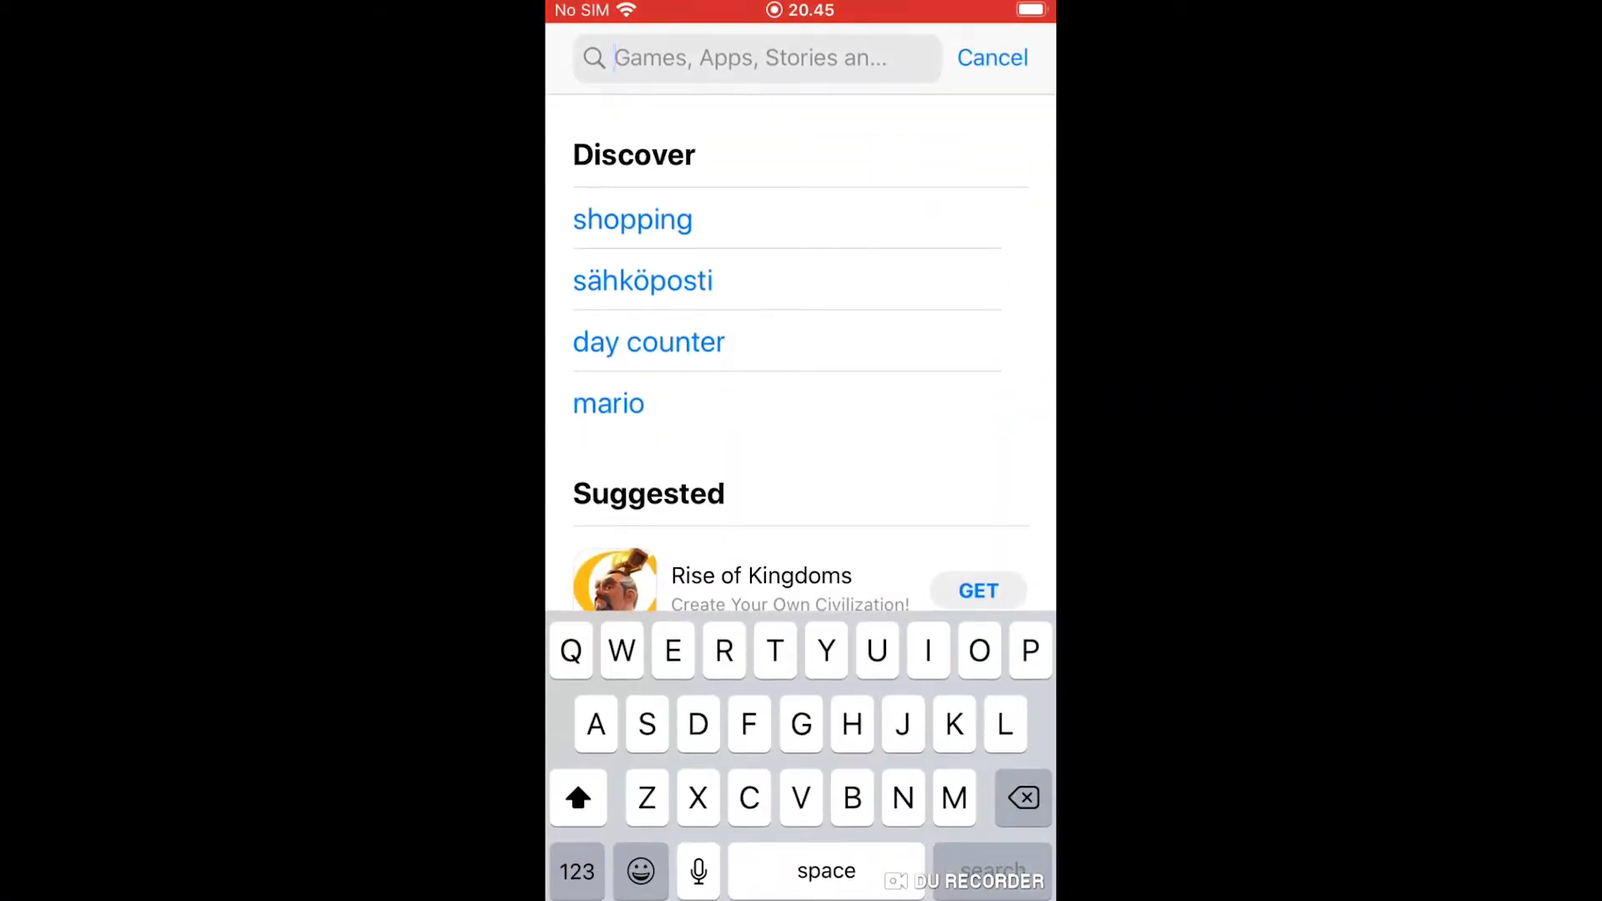
text(Prot)
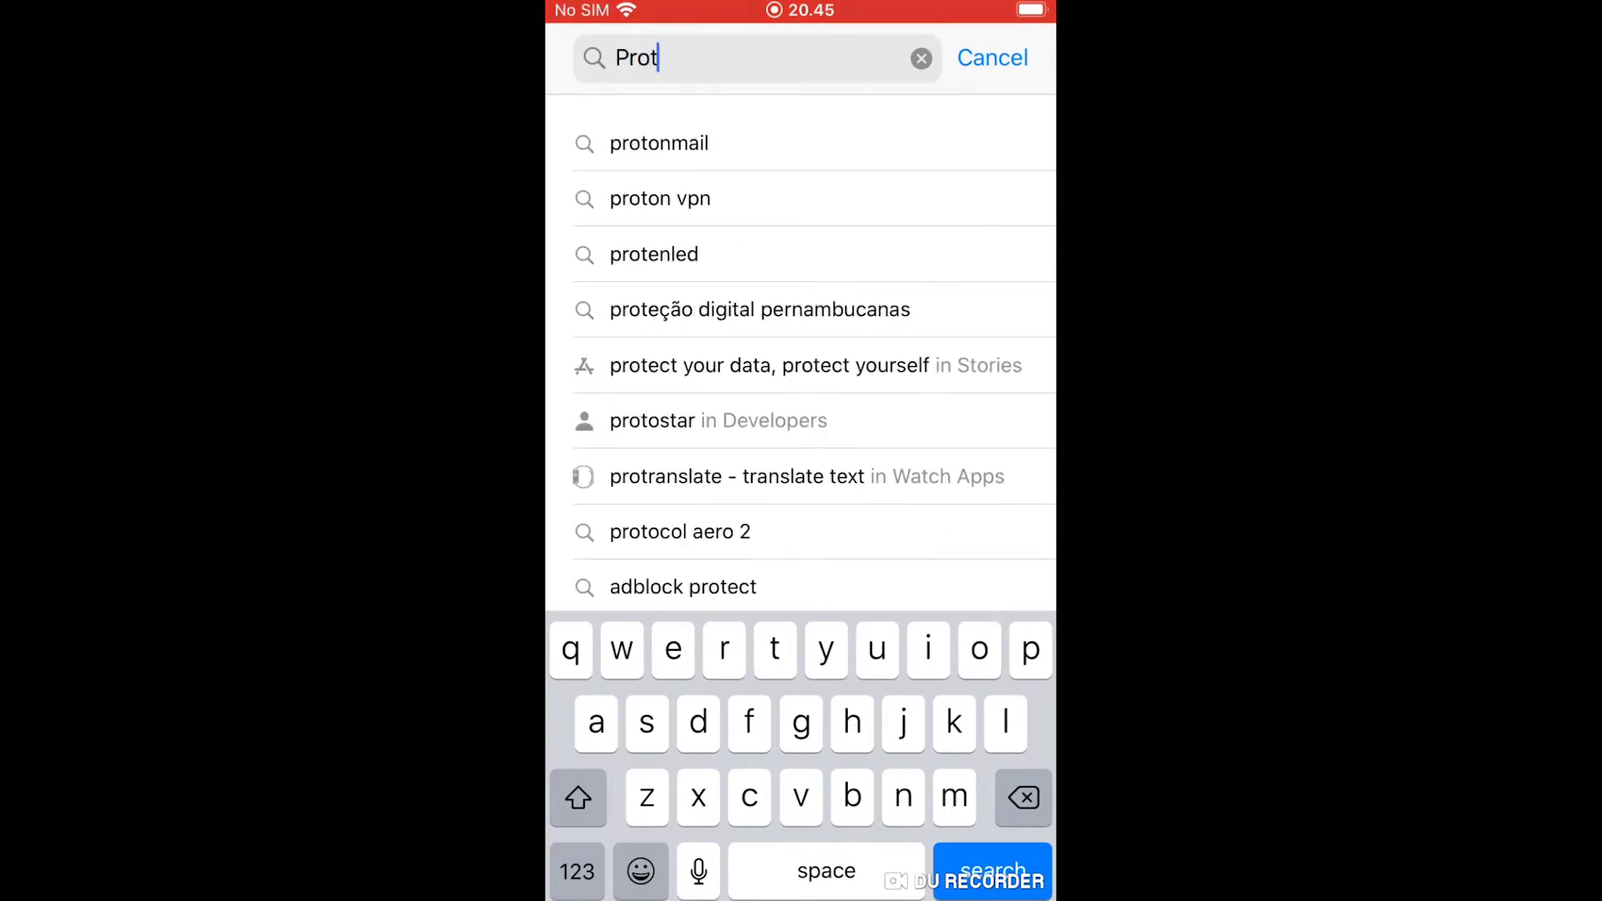
text(onm)
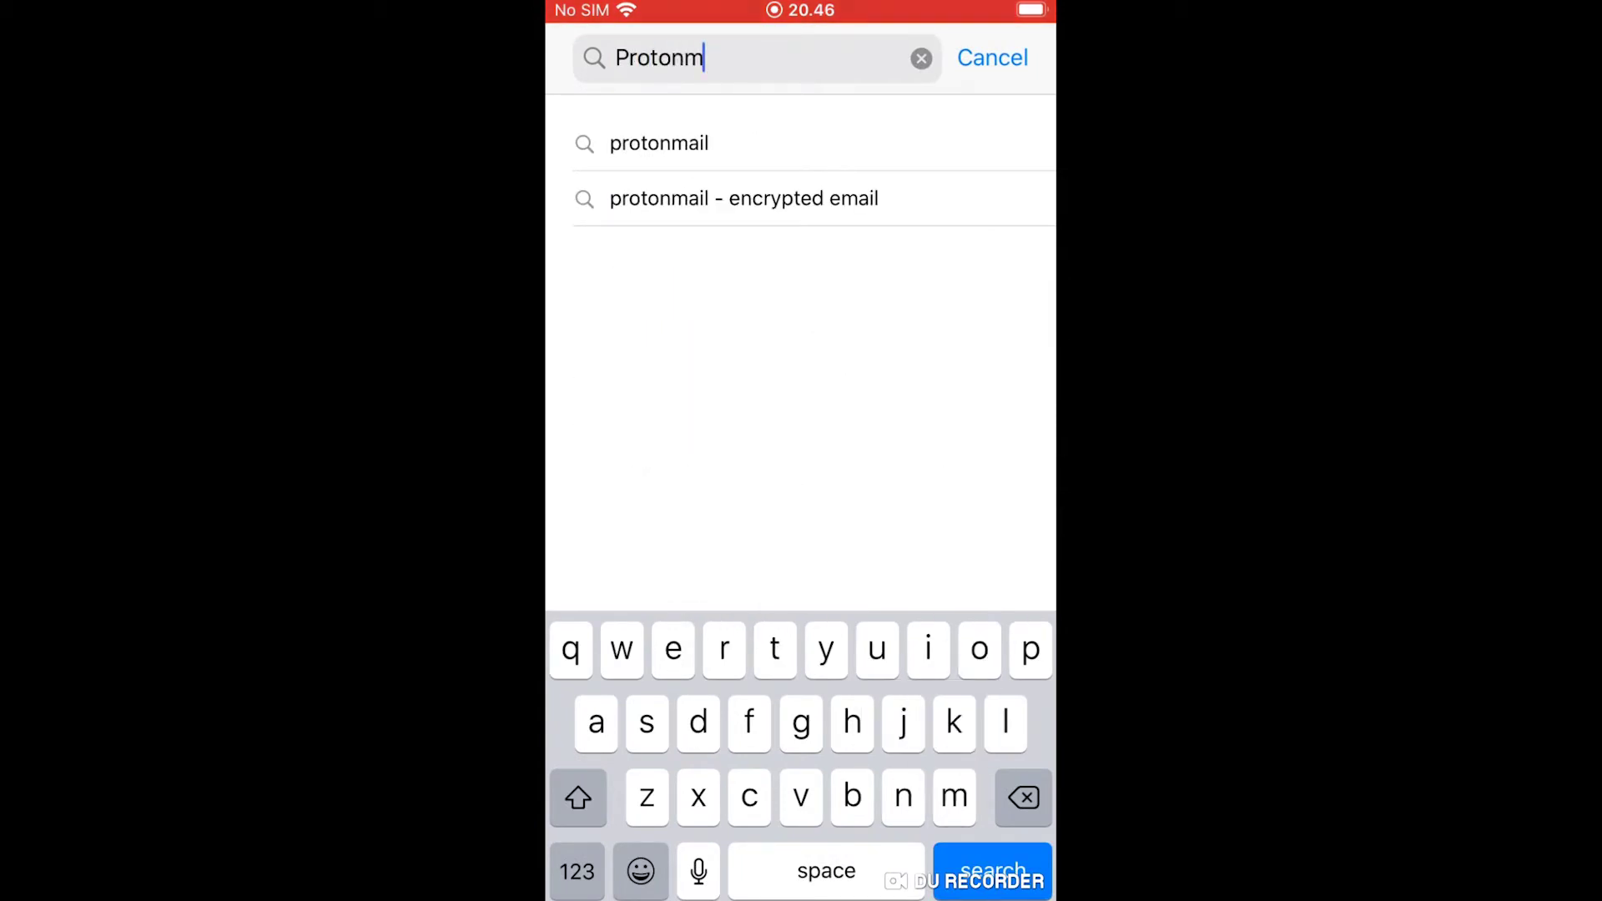
click(659, 143)
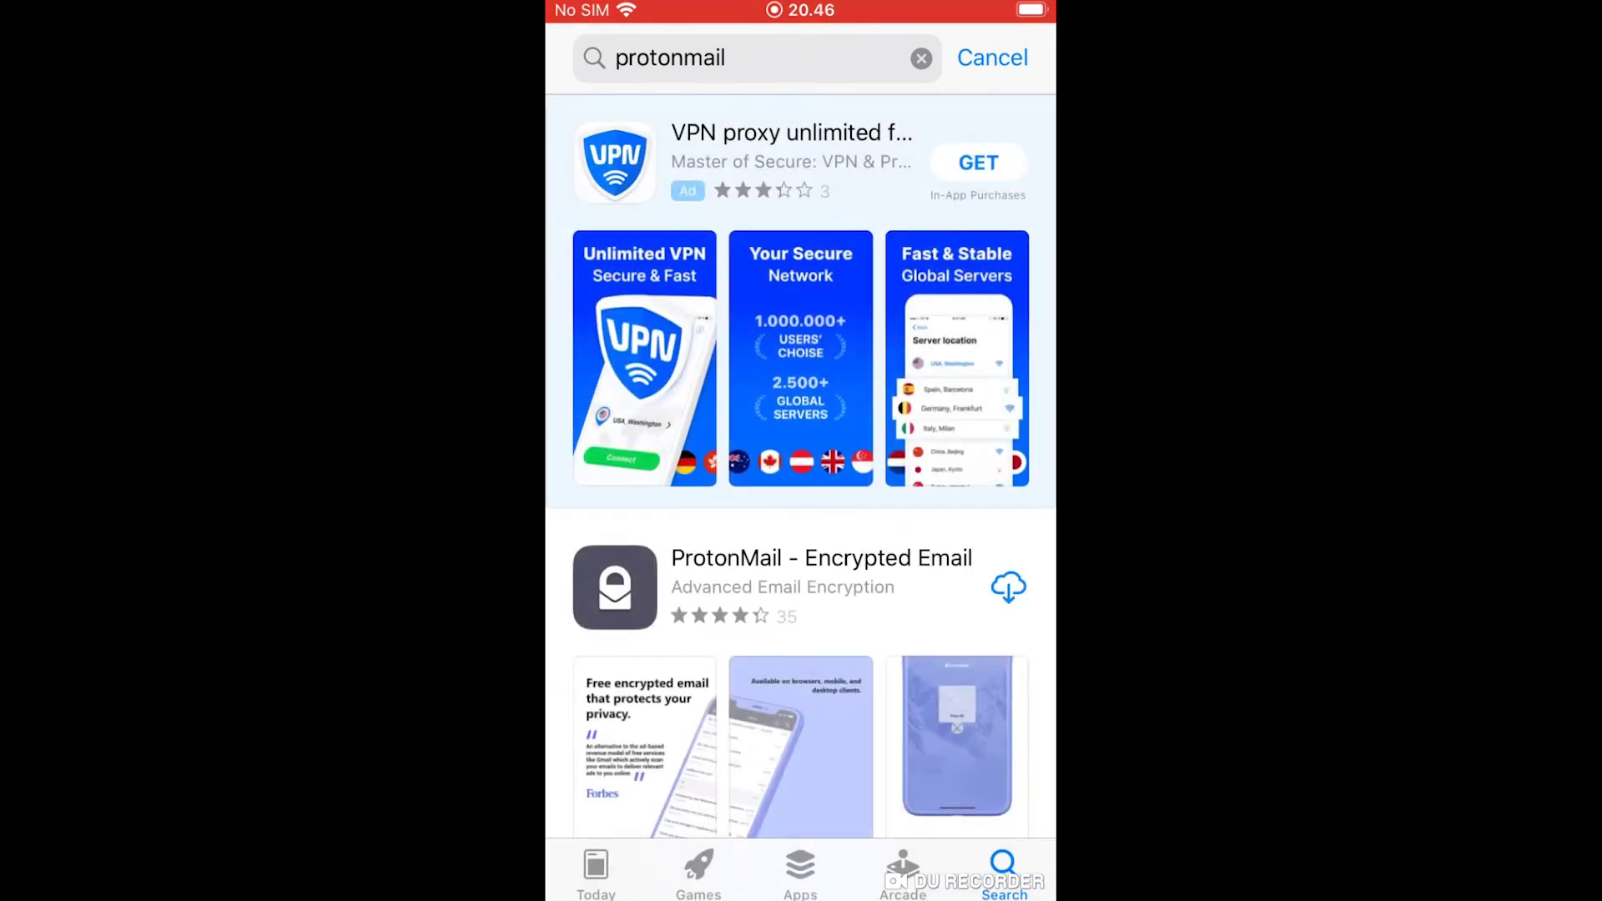
scroll(801, 501, down, 5)
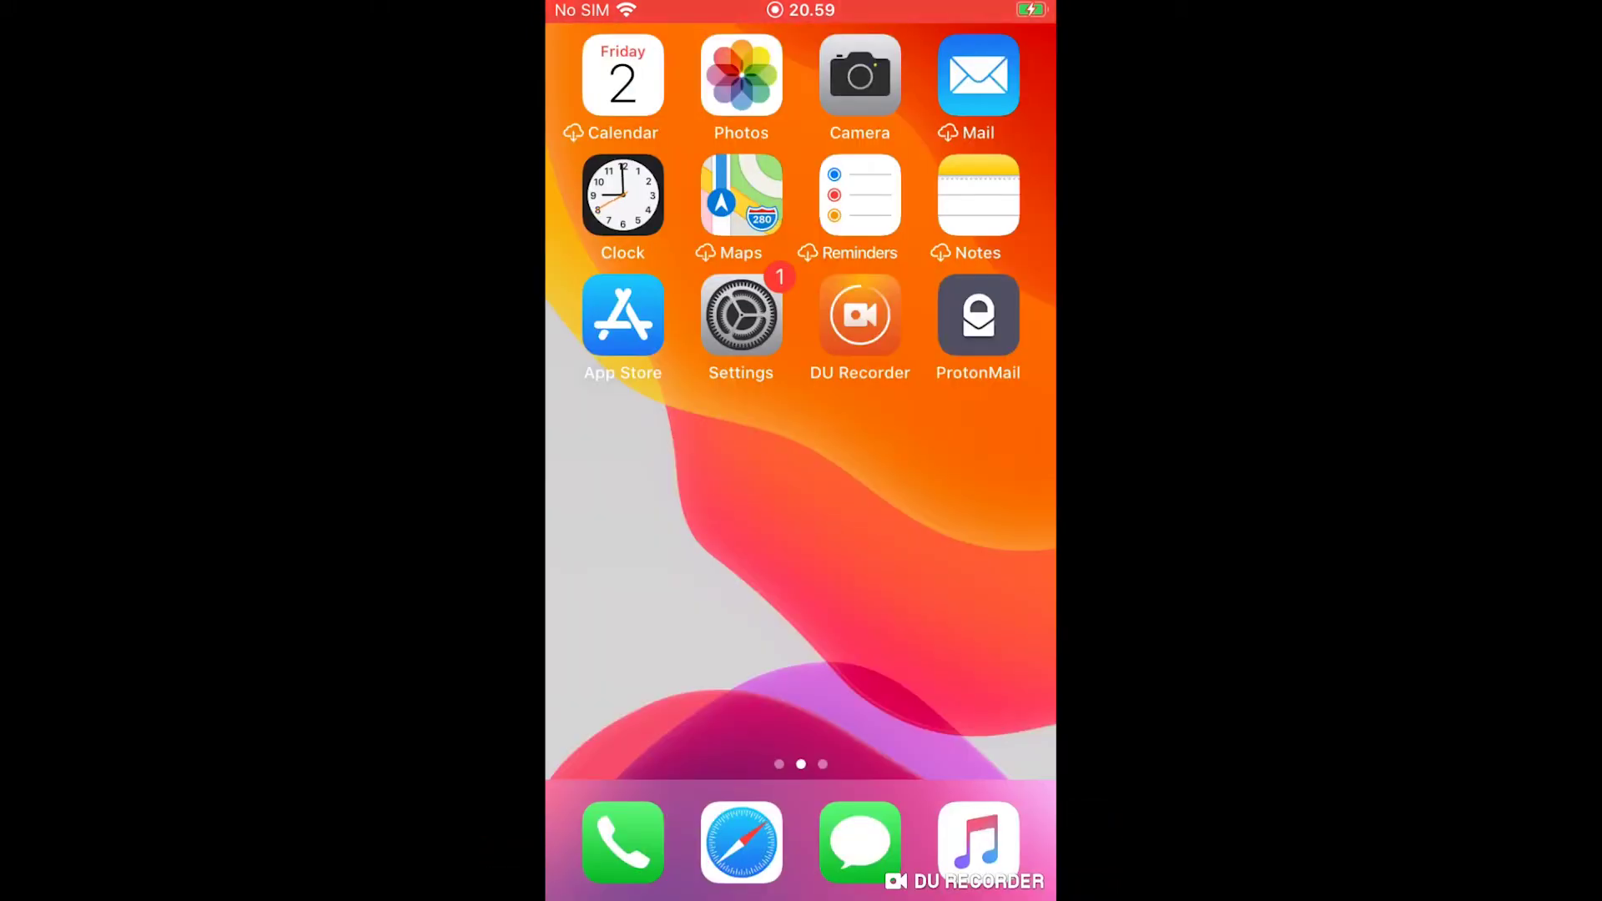
Launch the newly installed ProtonMail app from the App Store.
click(978, 318)
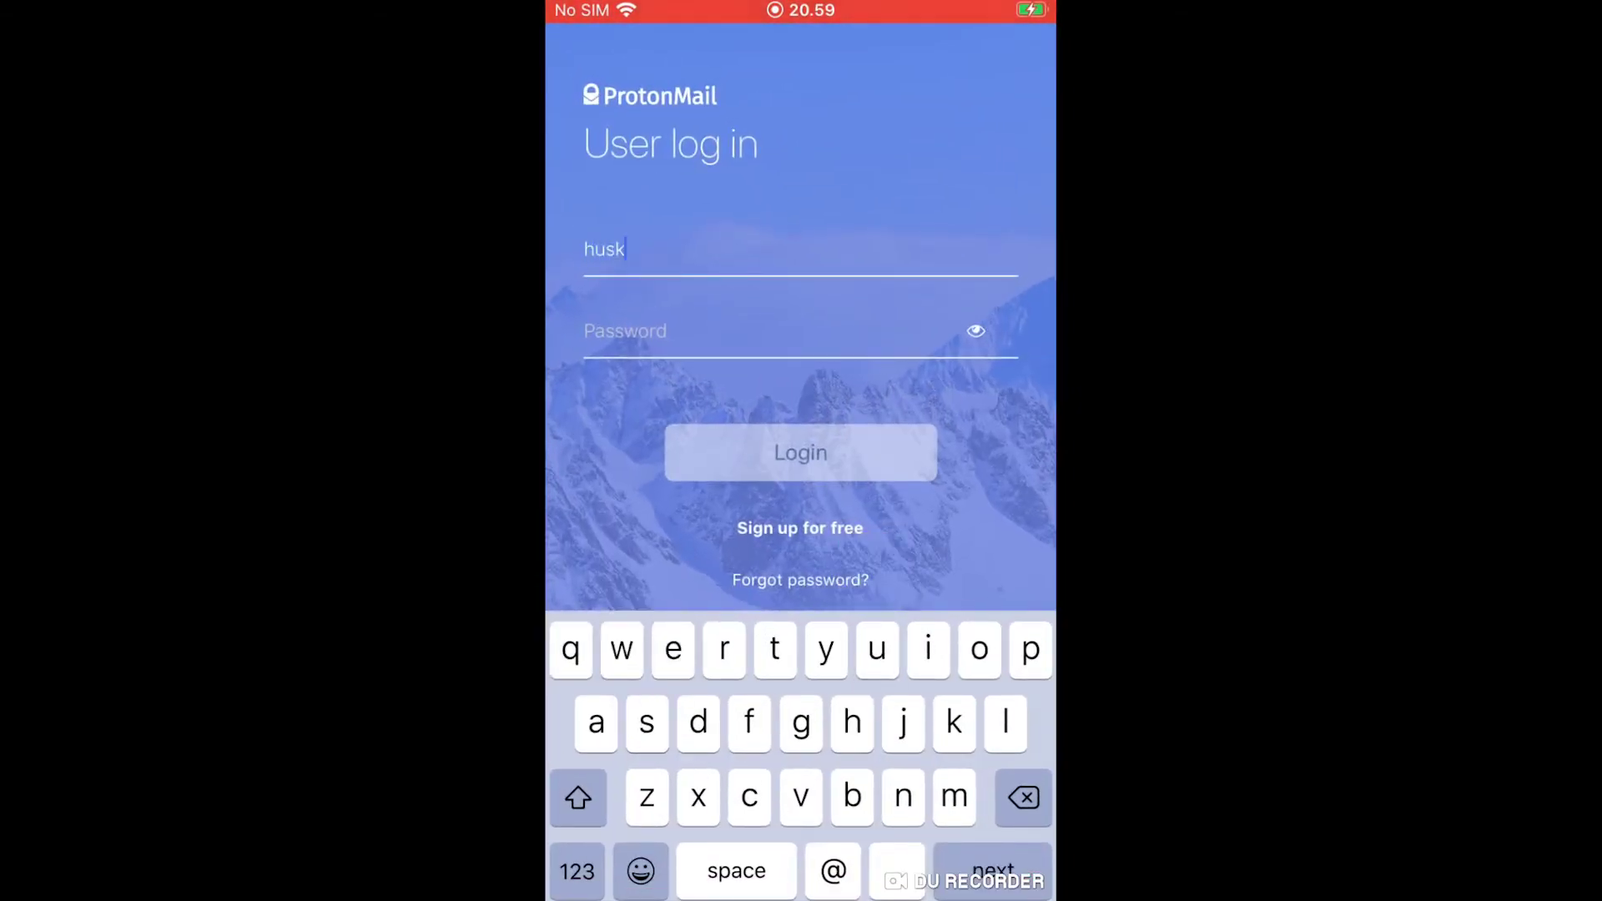
Type the protonmail.com address into Username, switching to digits and symbols for the @.
click(578, 871)
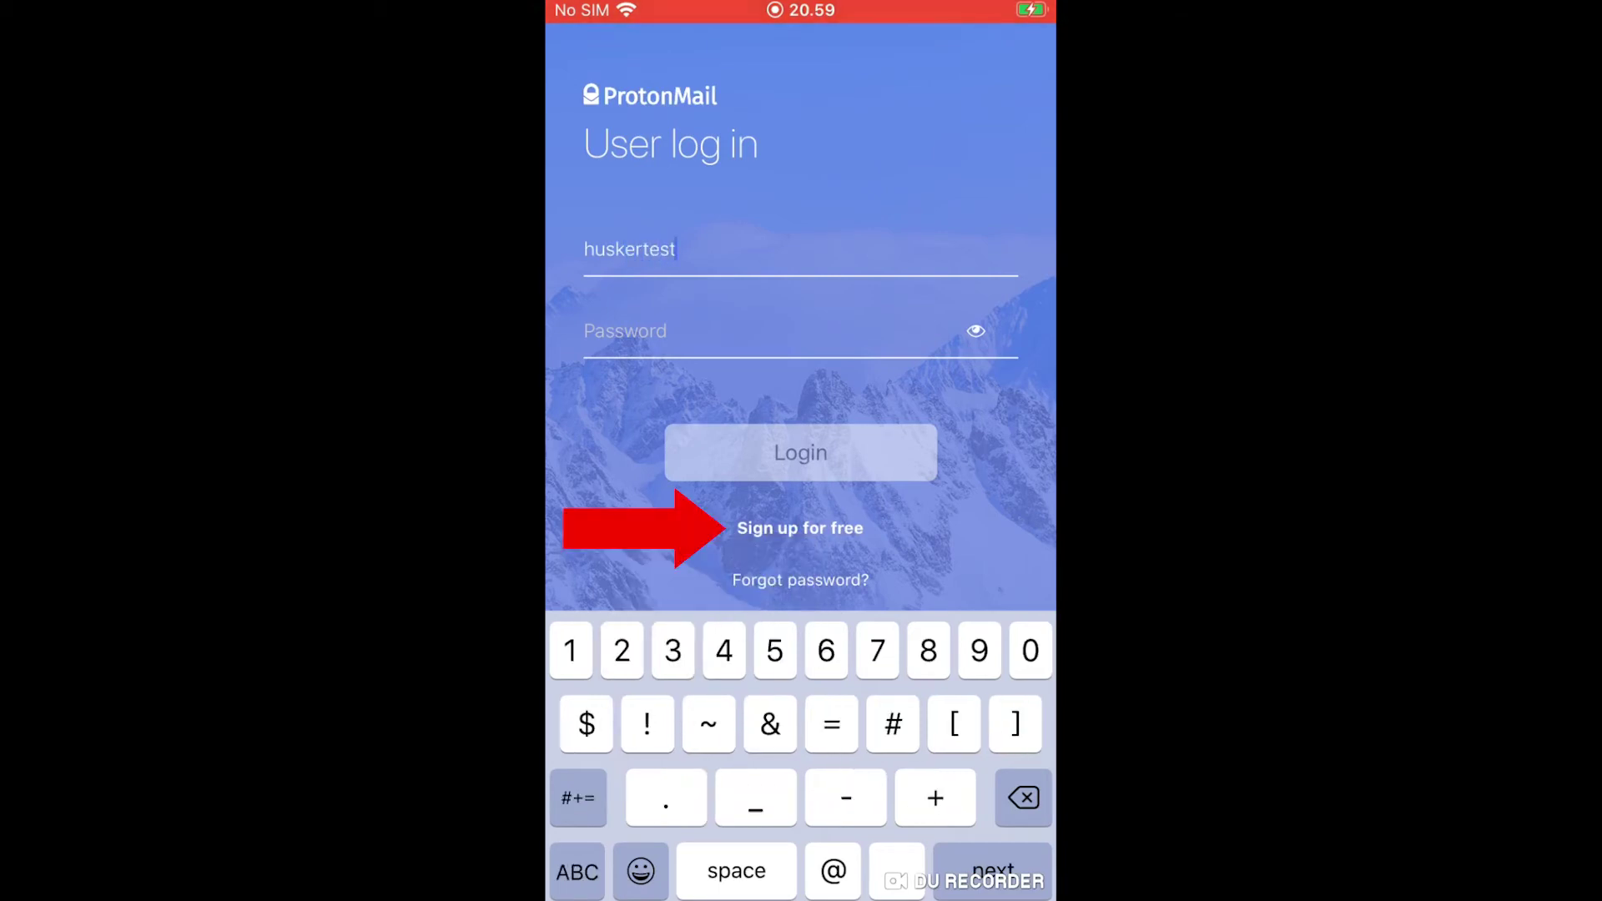
click(577, 872)
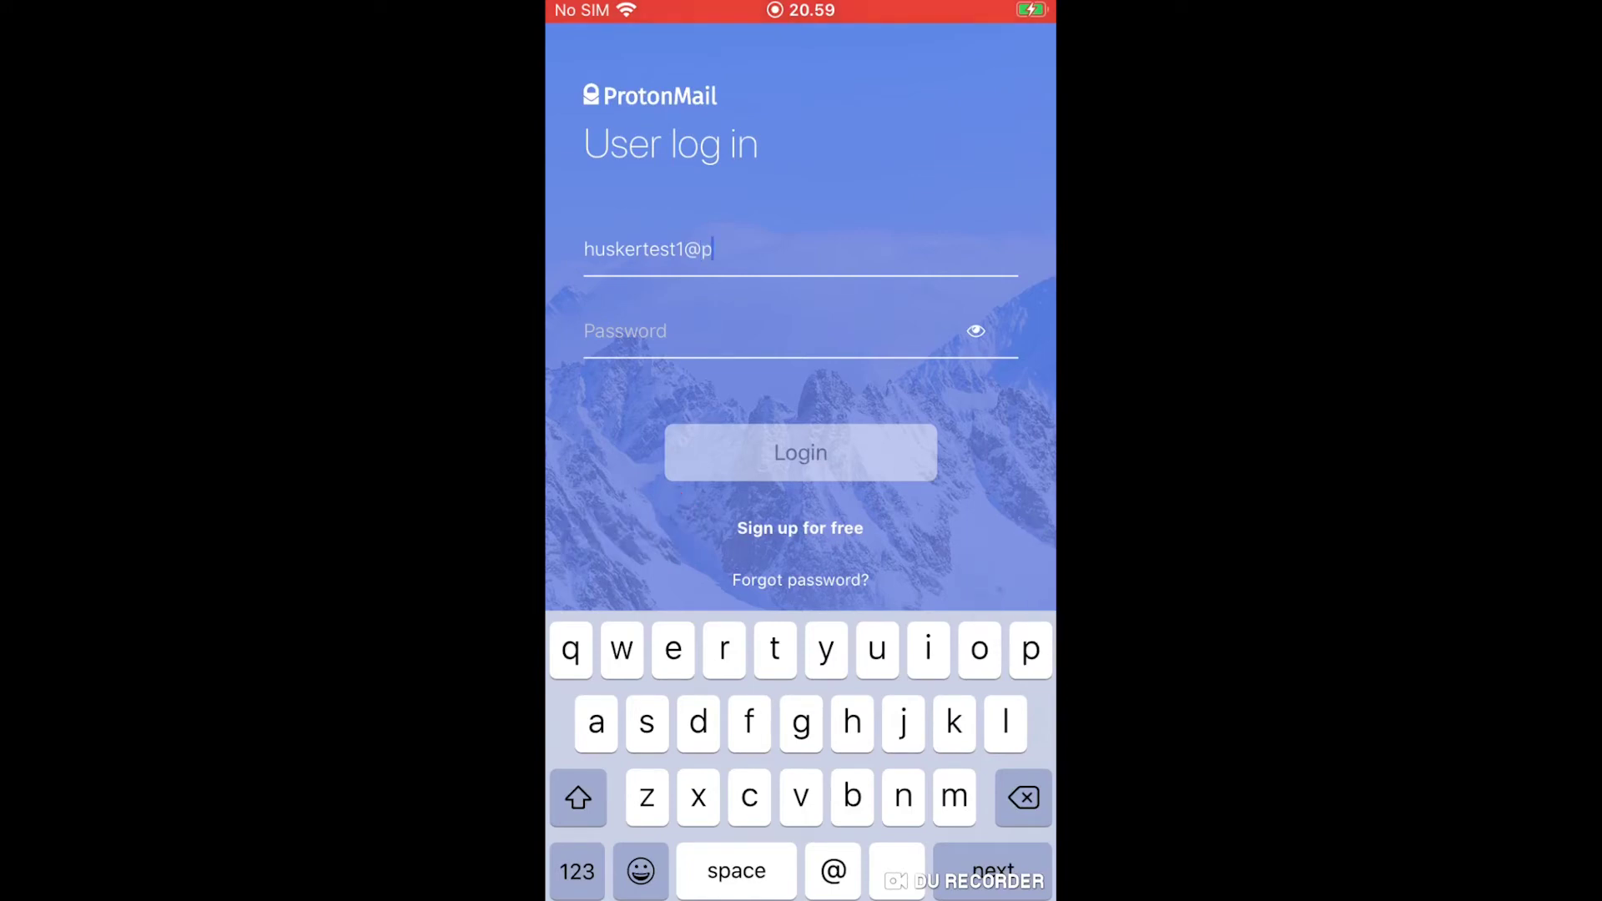
text(rotonma)
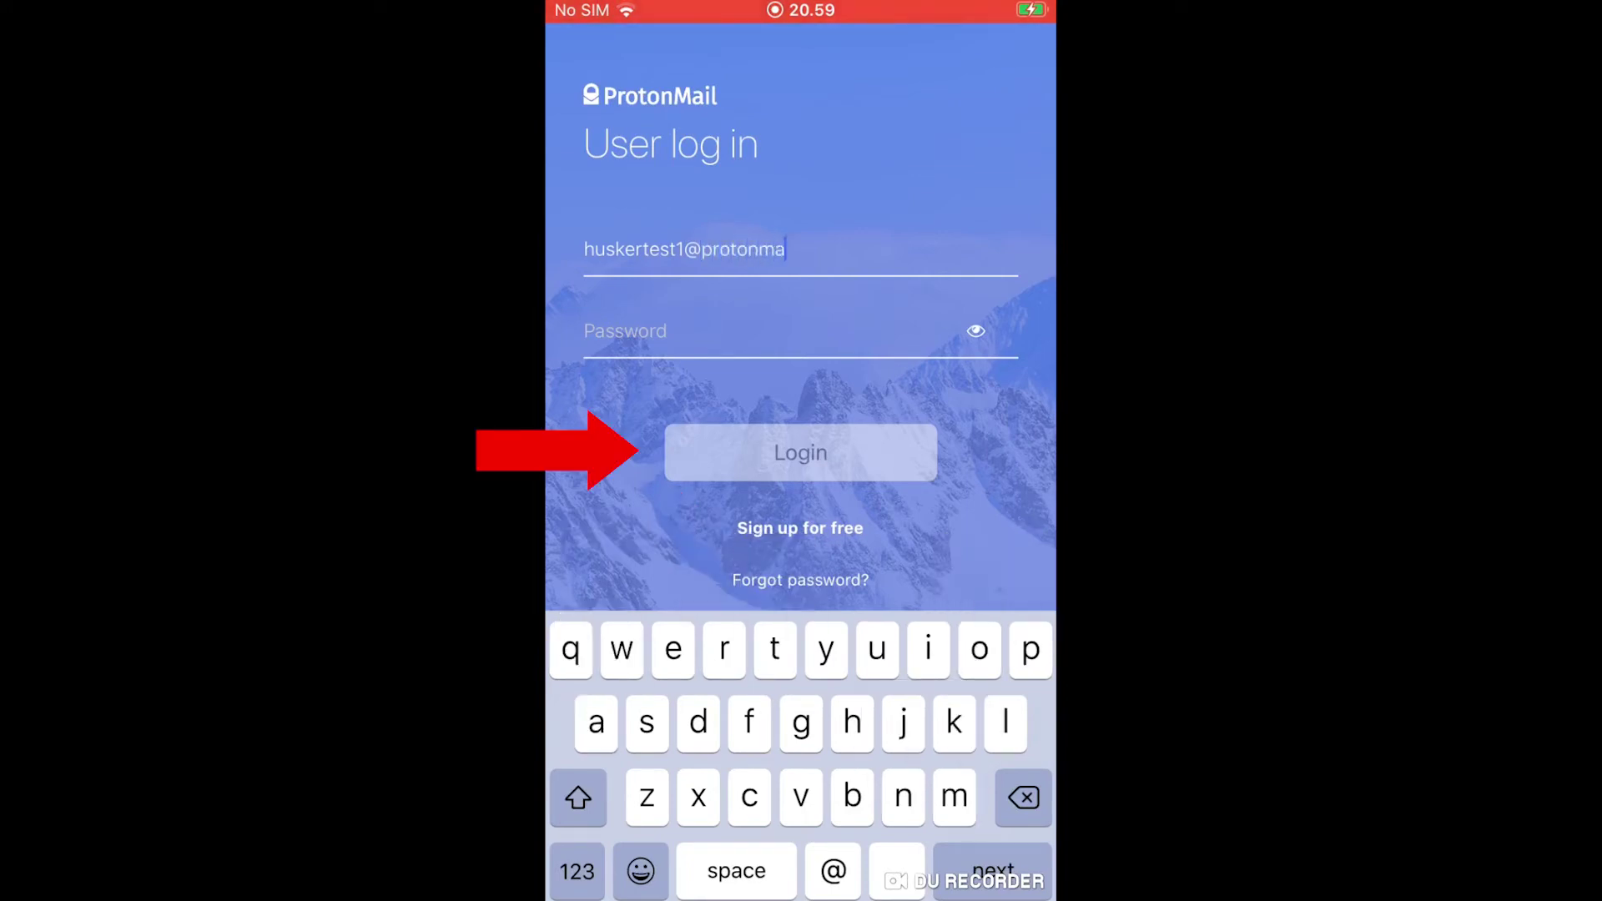
text(il.com)
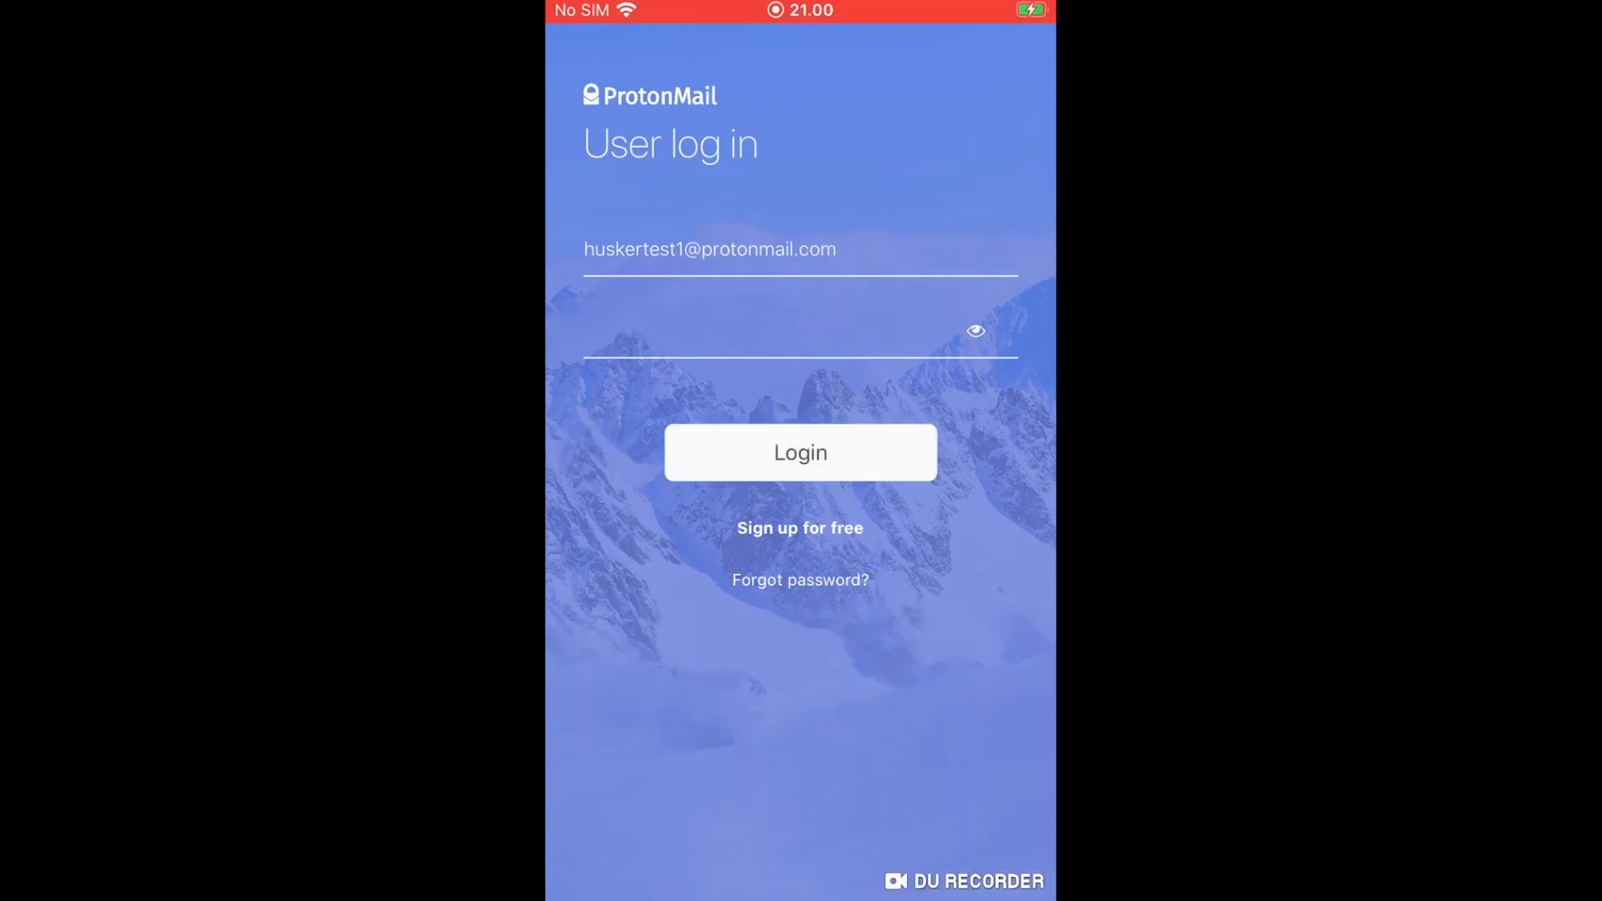